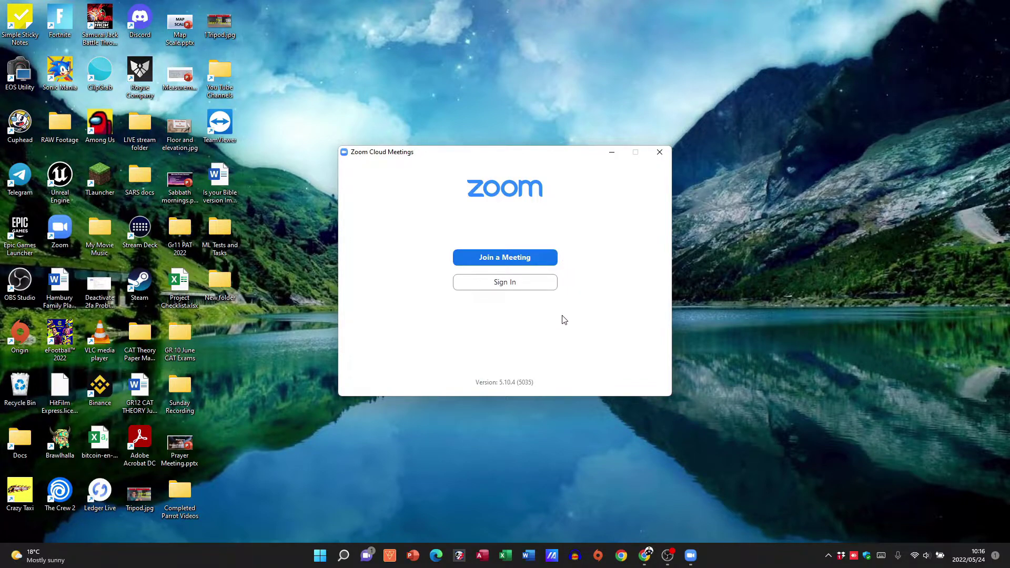
Sign in to the Zoom account by entering the account password for the prefilled e-mail address.
left_click(549, 287)
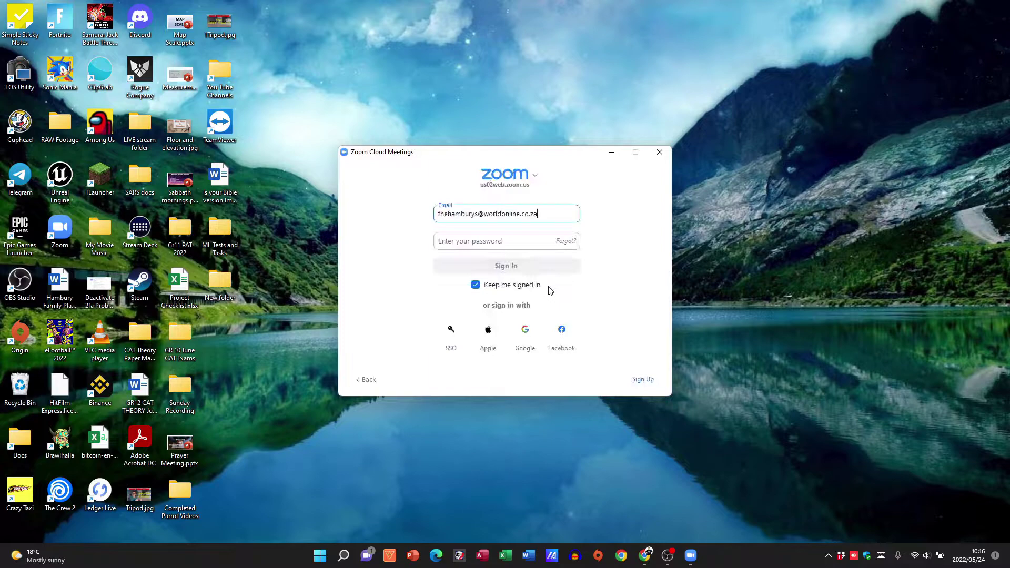
left_click(504, 238)
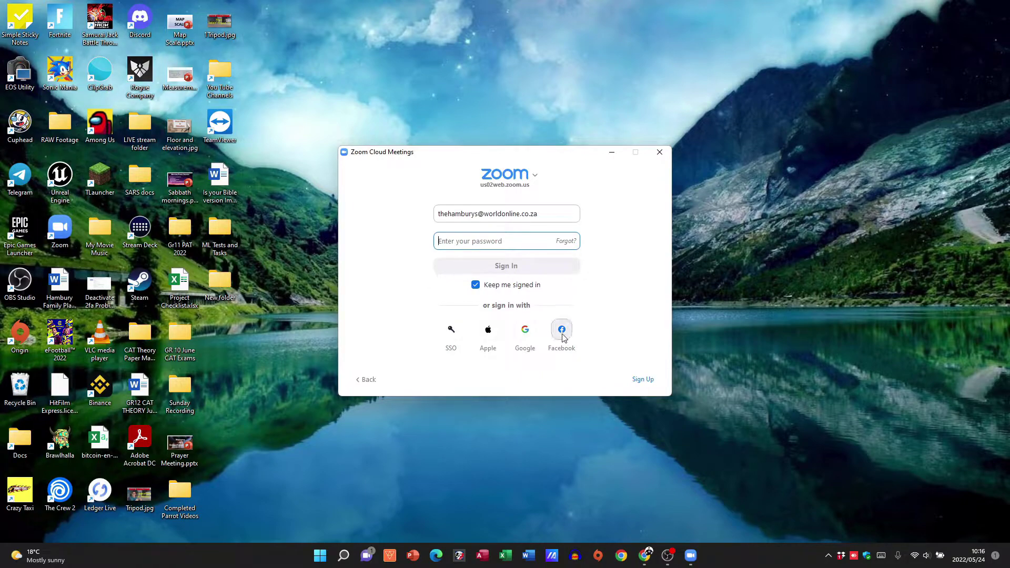
type("**********")
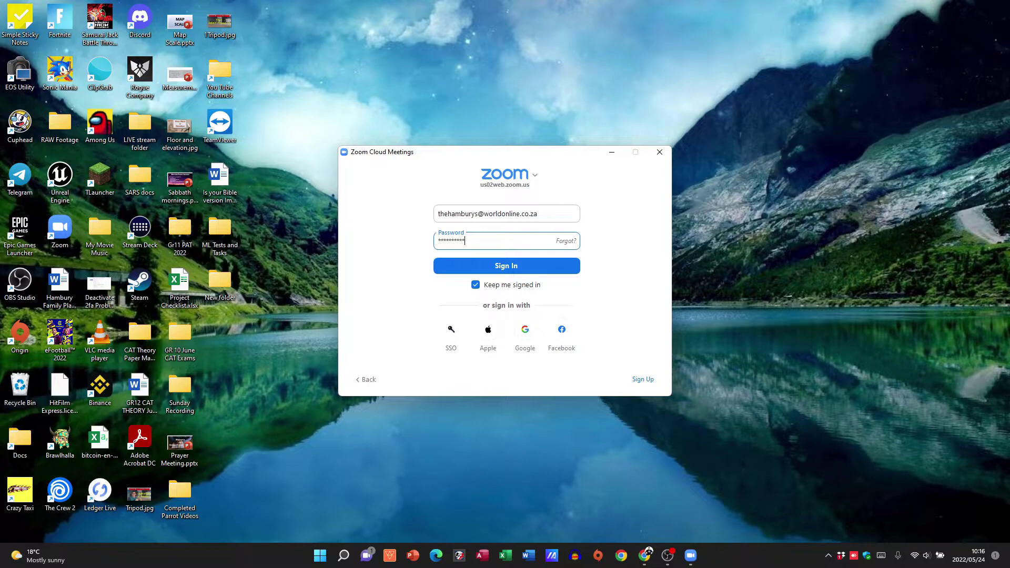
left_click(496, 266)
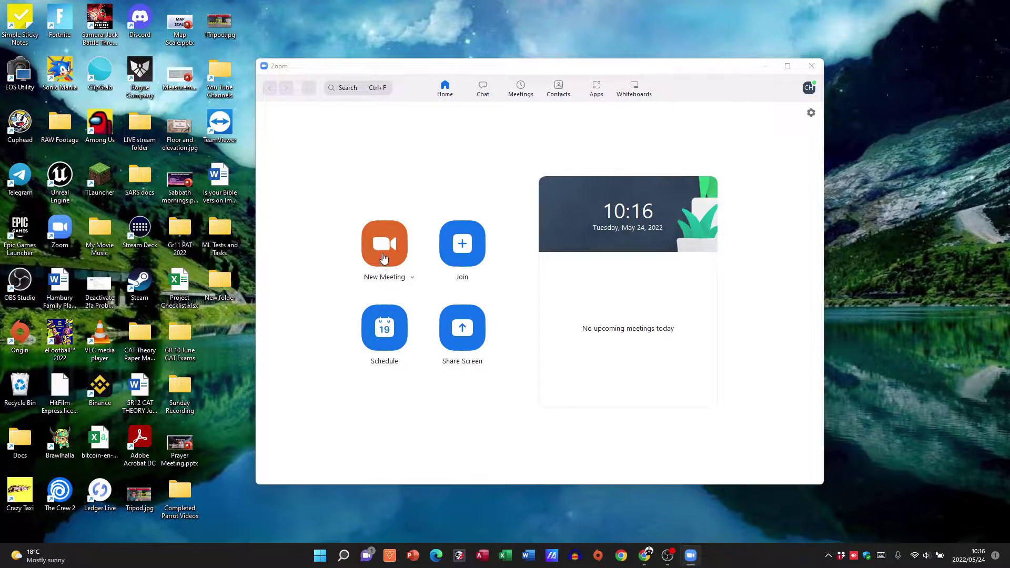
Start a new instant meeting, move its window lower on the desktop and open the meeting information.
left_click(383, 256)
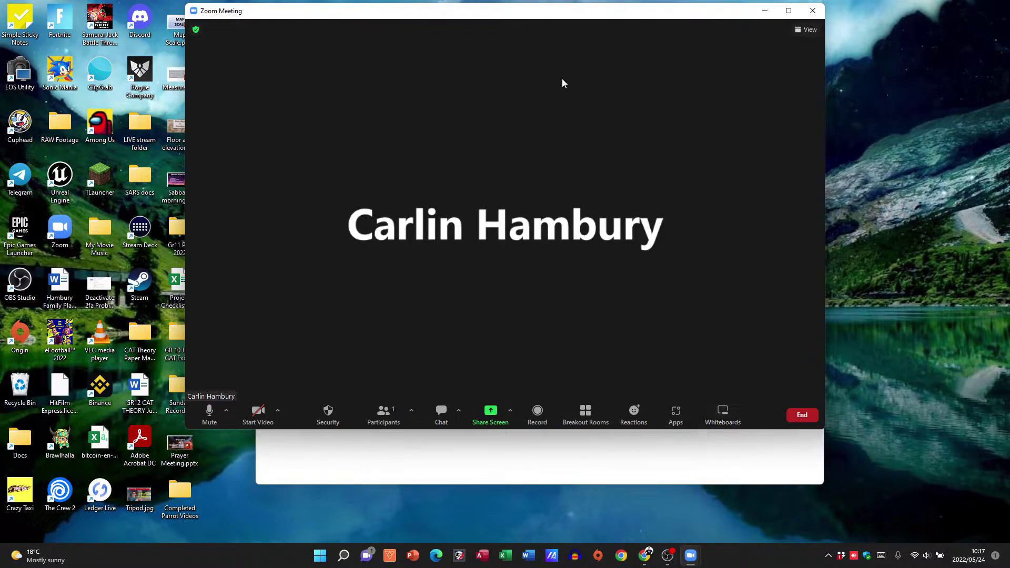
left_click_drag(567, 14, 604, 70)
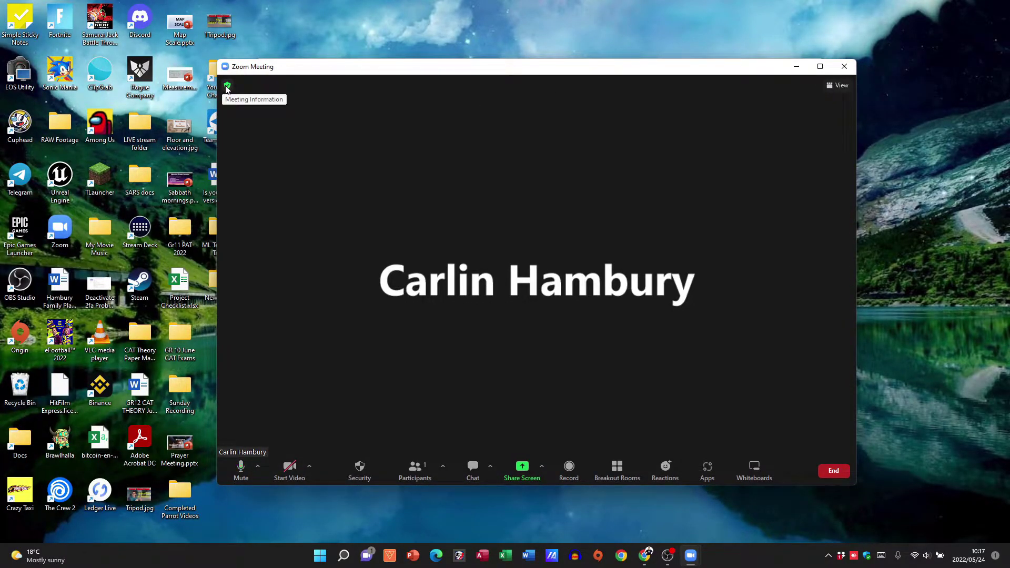
left_click(227, 86)
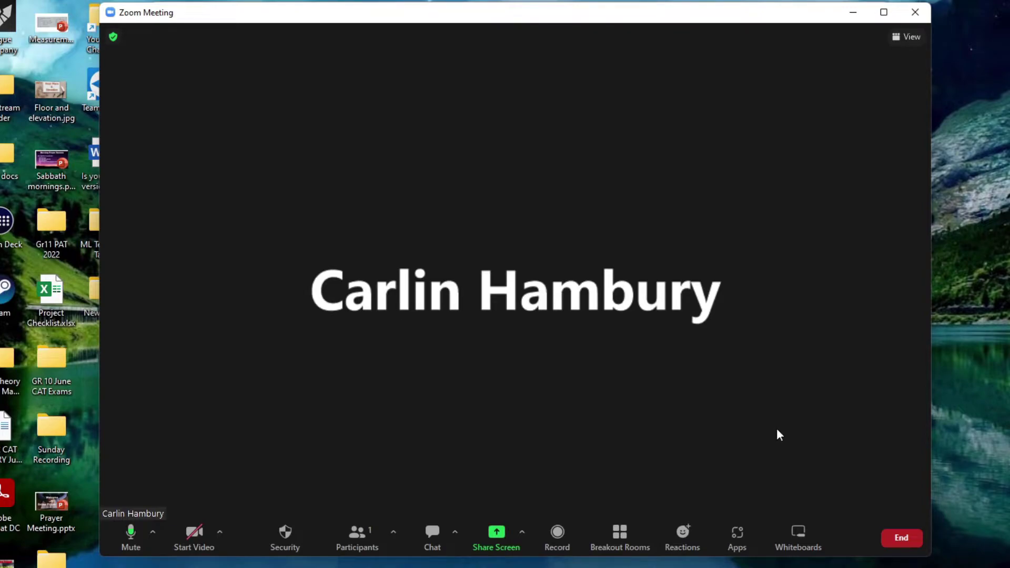
End the instant meeting for all participants.
left_click(894, 535)
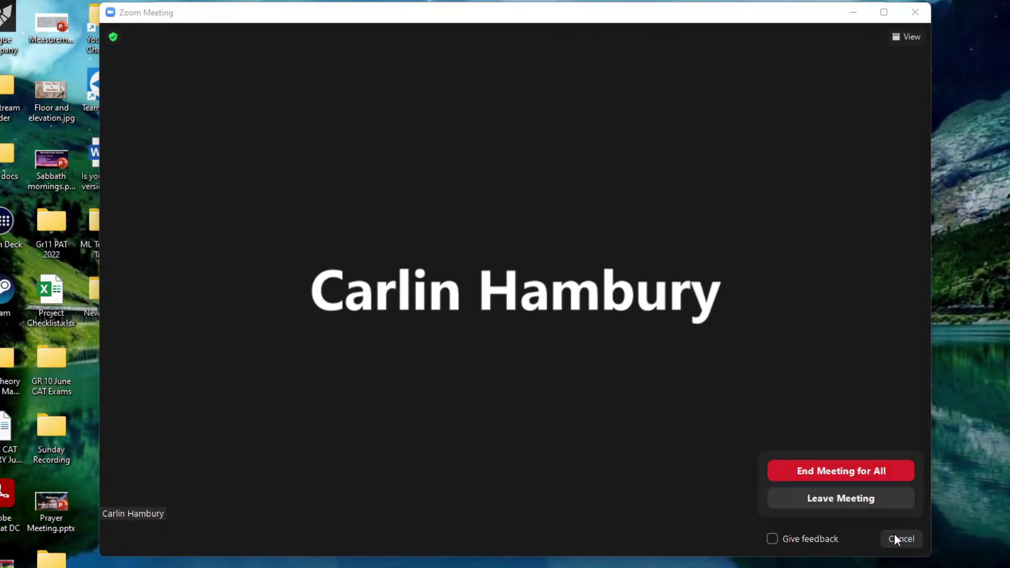
left_click(854, 466)
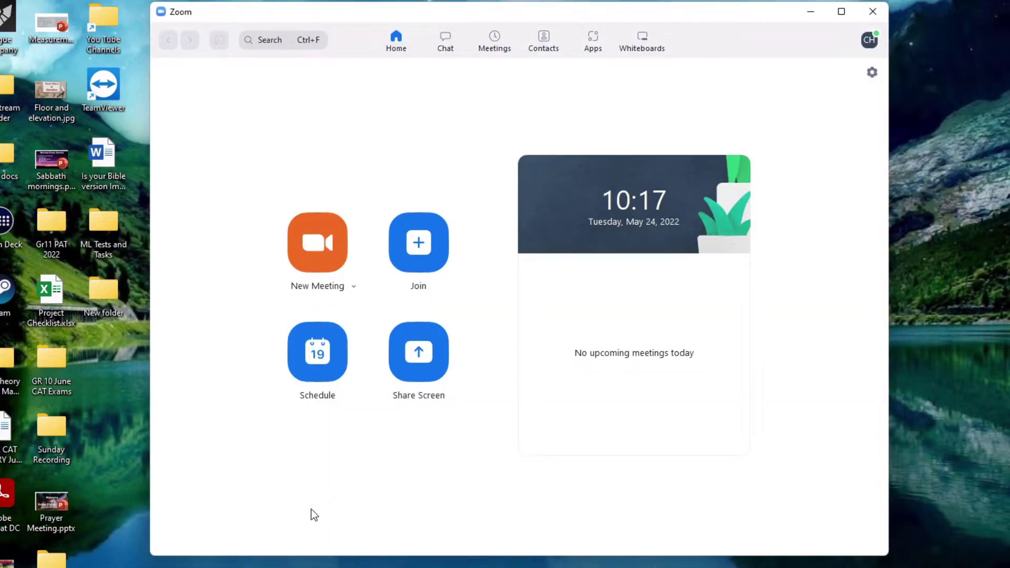
Begin scheduling a meeting and set its topic to "Zoom Meeting Training".
left_click(308, 353)
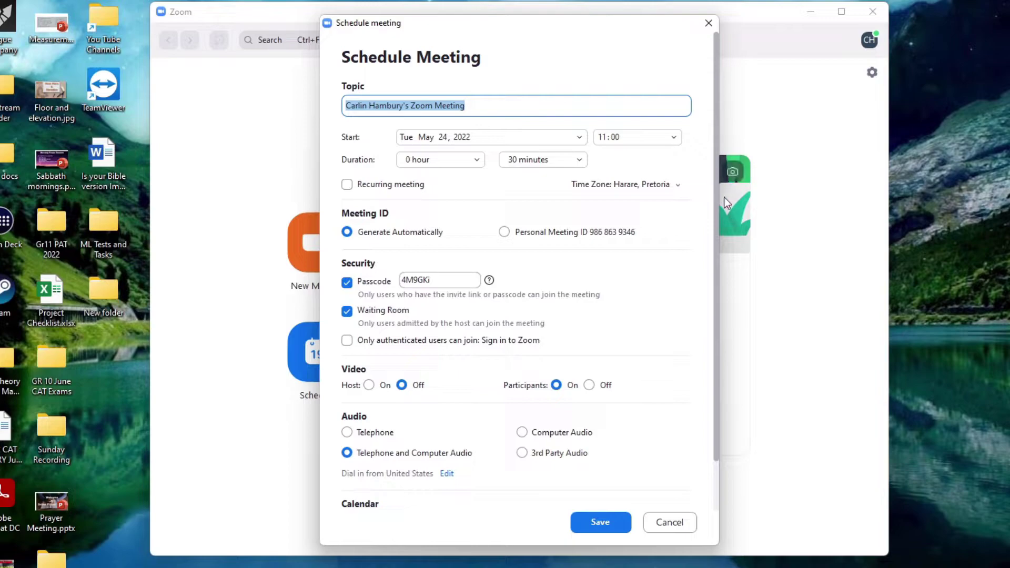
mouse_move(715, 205)
left_mouse_down()
mouse_move(716, 225)
mouse_move(715, 185)
left_mouse_up()
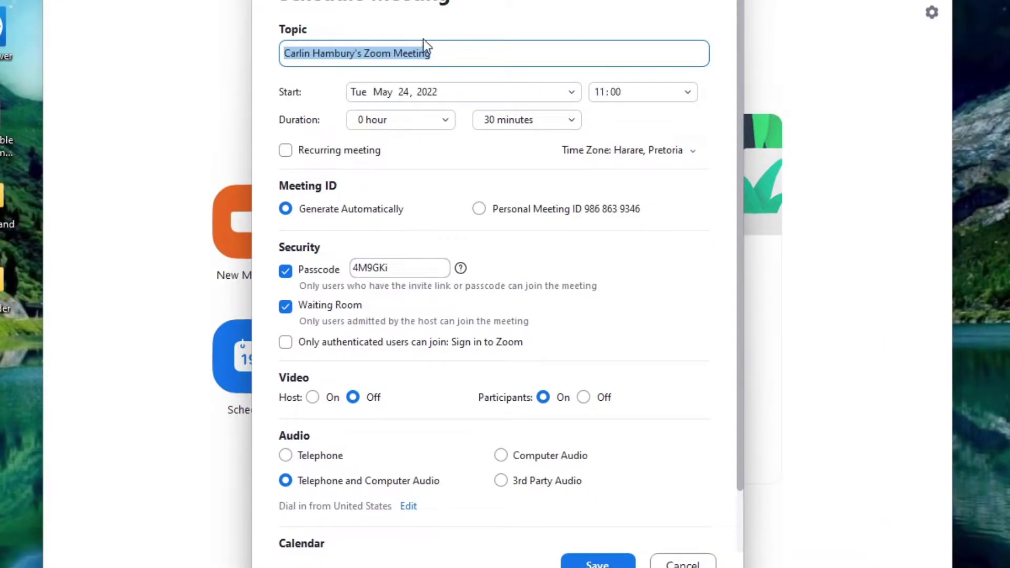
type("Zo")
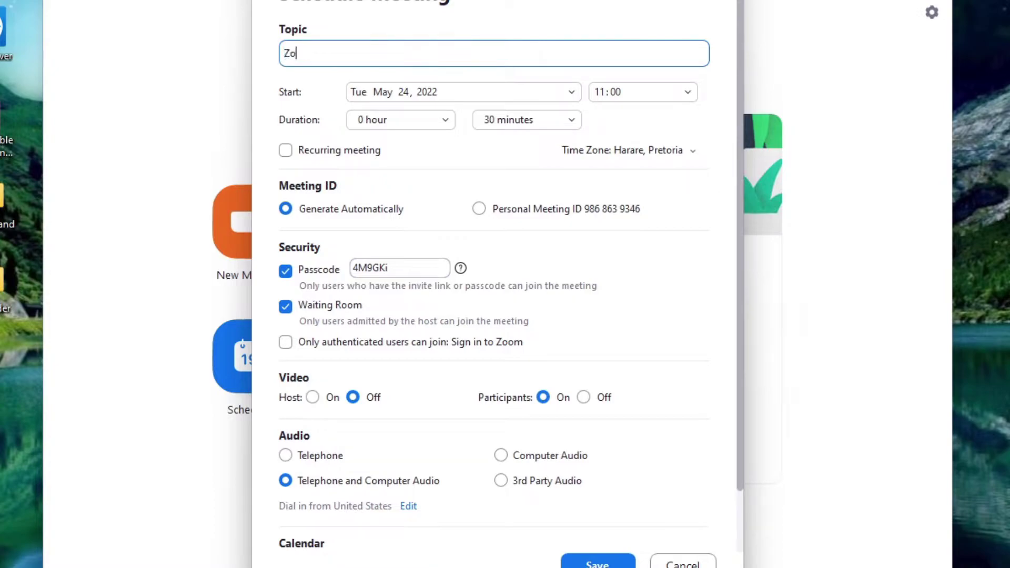
type("om Meeting Training")
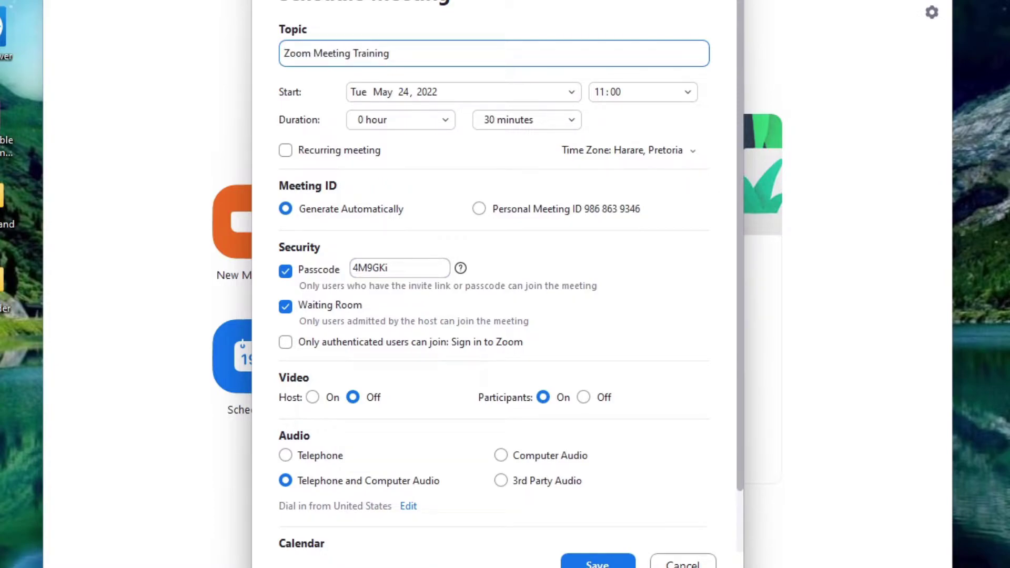
Set the meeting's start to Thu May 26, 2022 at 10:30, with 0 hour in the duration and no recurrence.
left_click(572, 93)
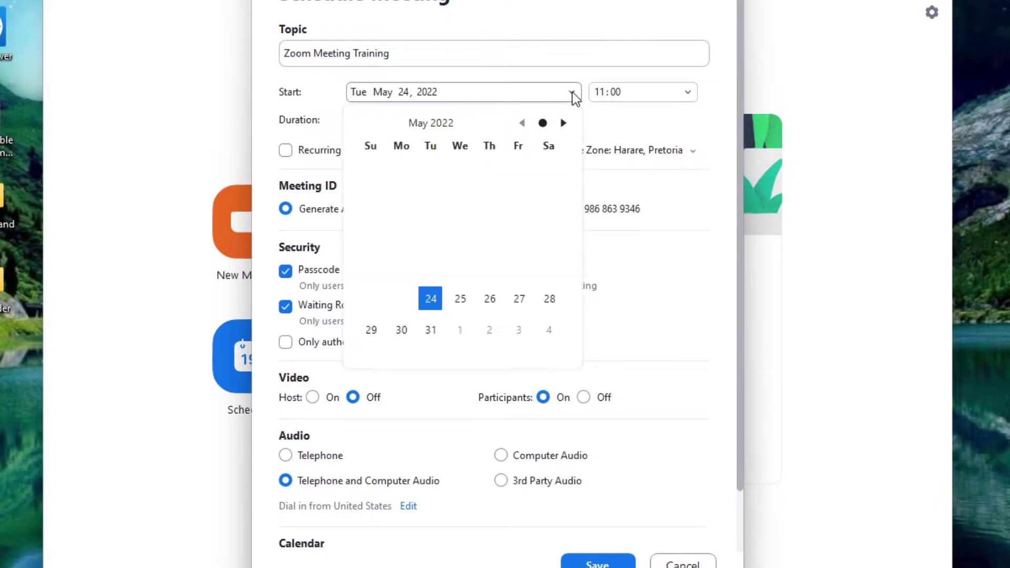
left_click(488, 299)
left_click(692, 93)
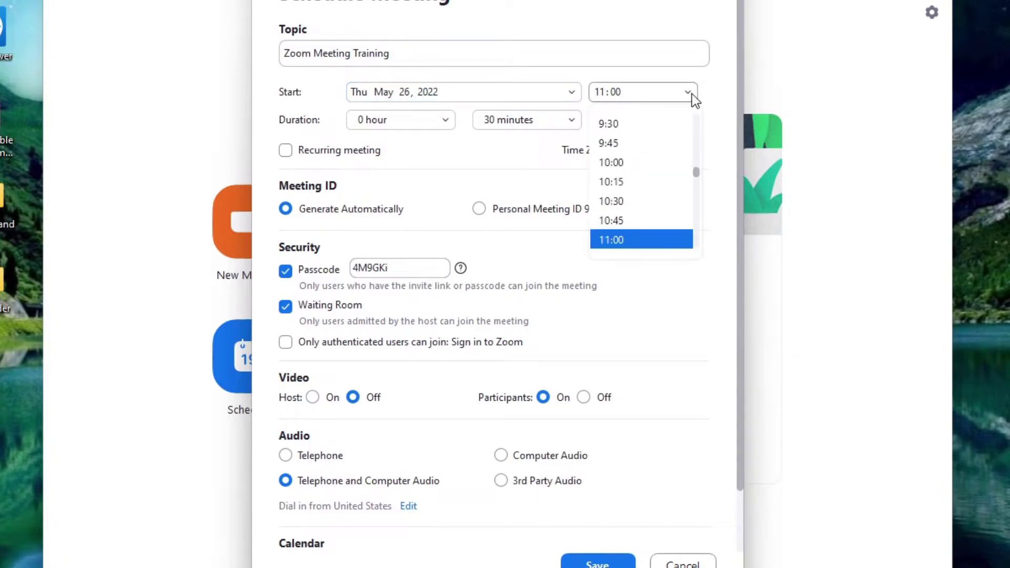
left_click(644, 203)
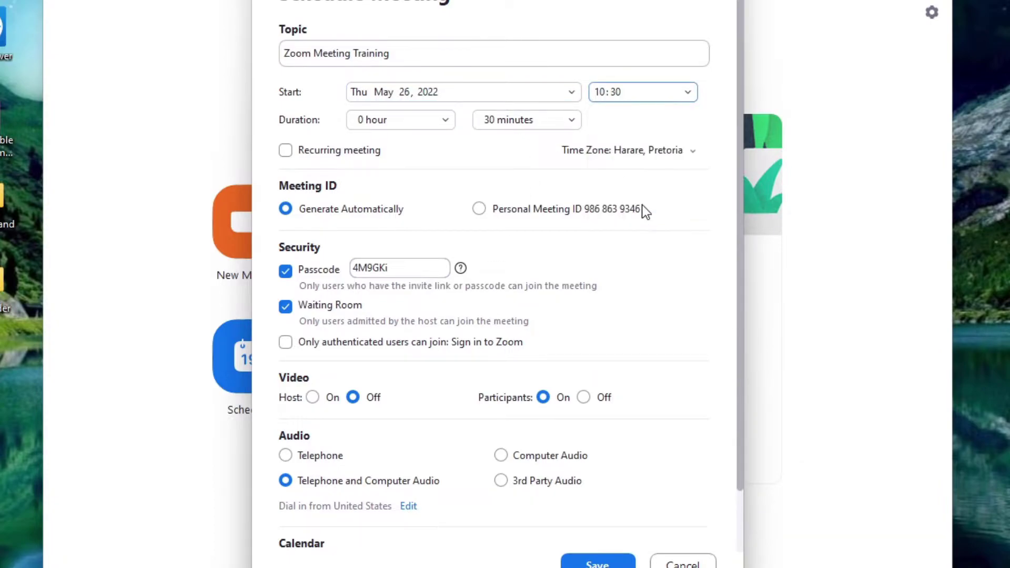
left_click(443, 120)
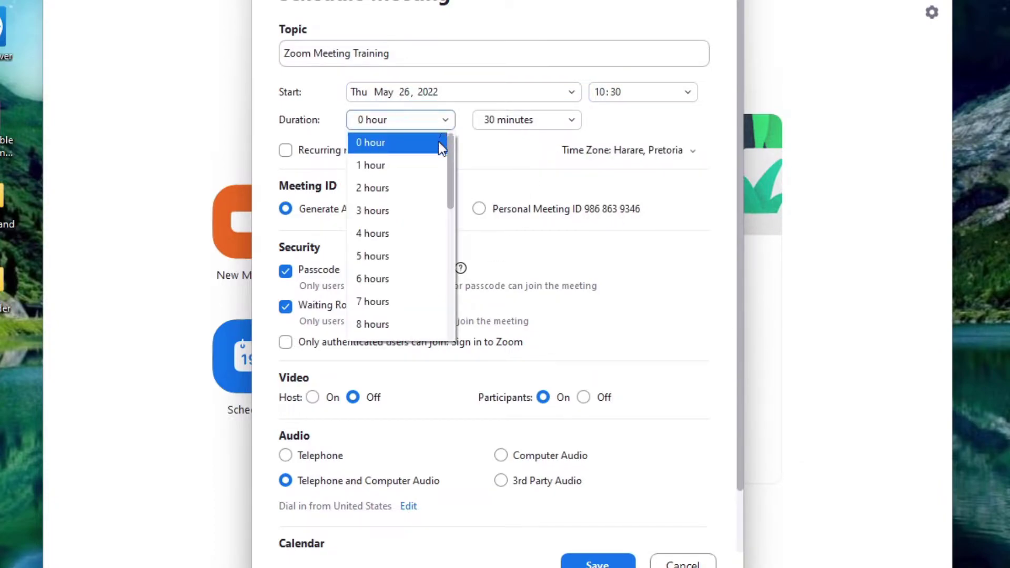
left_click(426, 148)
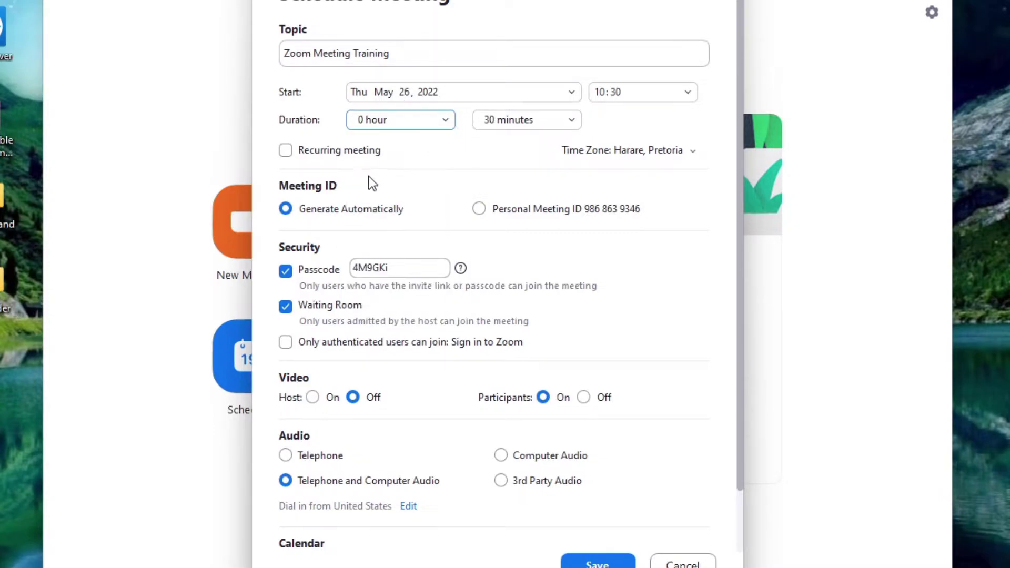
left_click(287, 151)
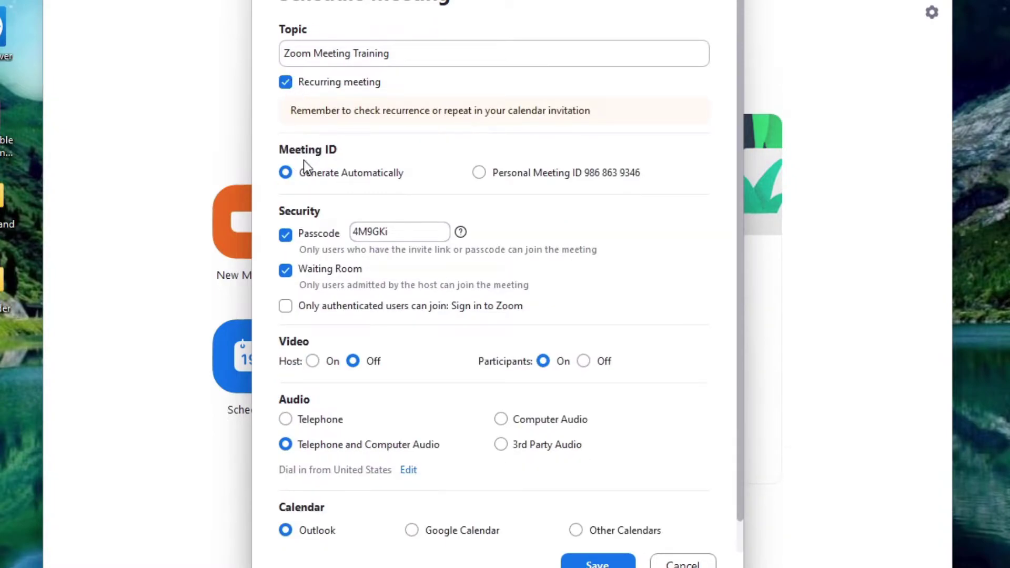
left_click(286, 83)
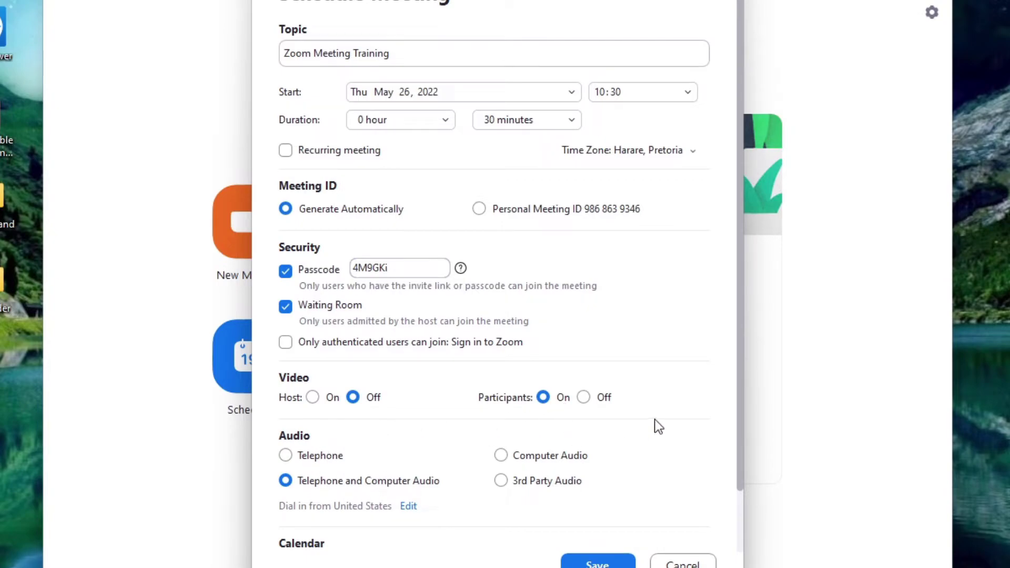
Select Google Calendar as the meeting's calendar, expand the advanced options and save the scheduled meeting.
left_click_drag(740, 412, 743, 468)
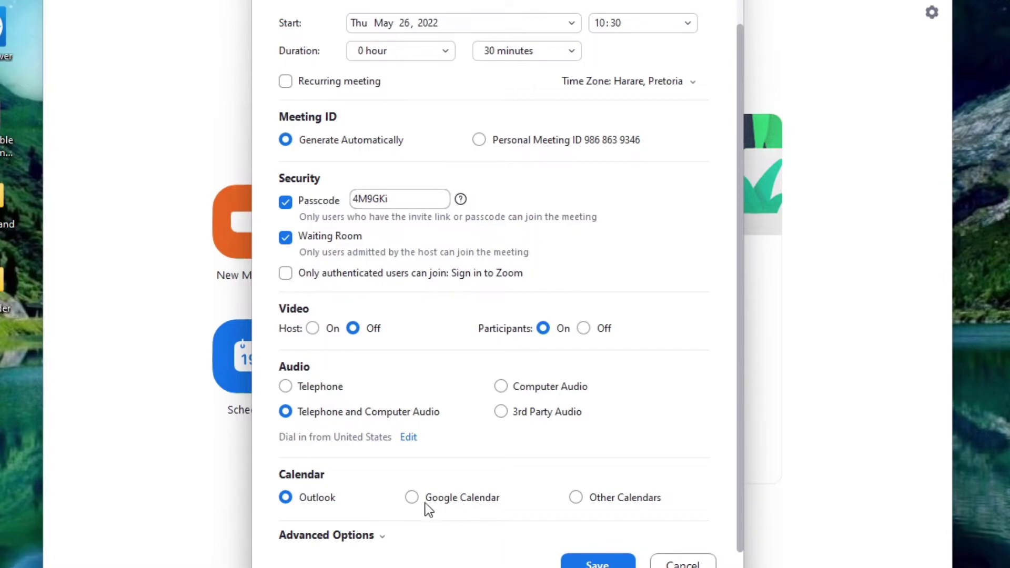
left_click(412, 497)
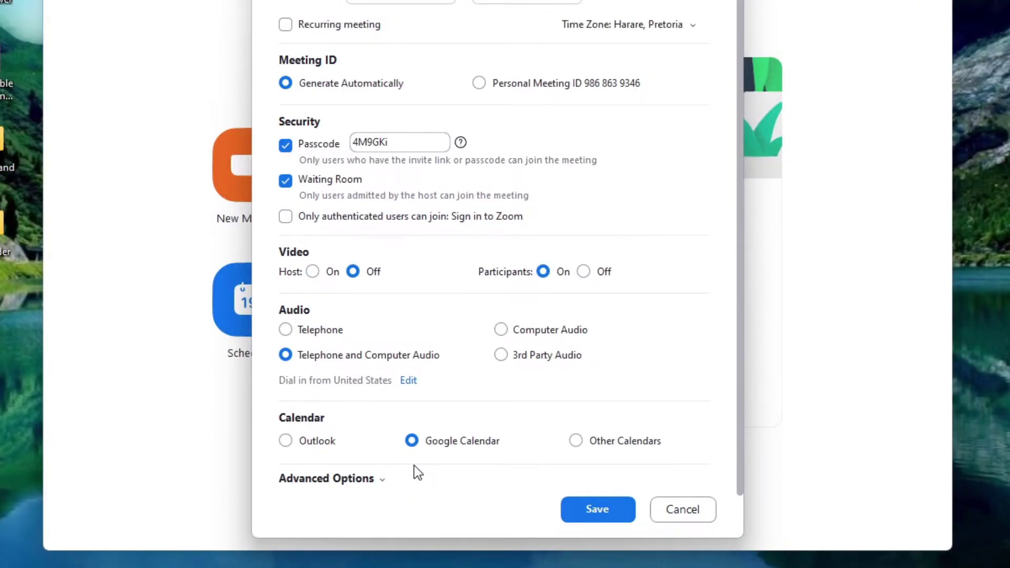
left_click(381, 479)
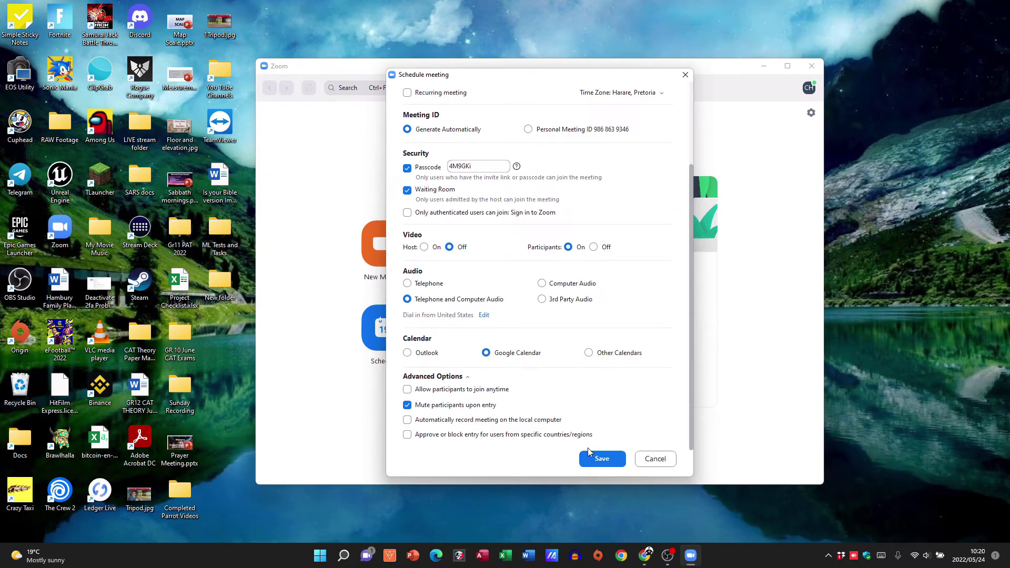
left_click(589, 513)
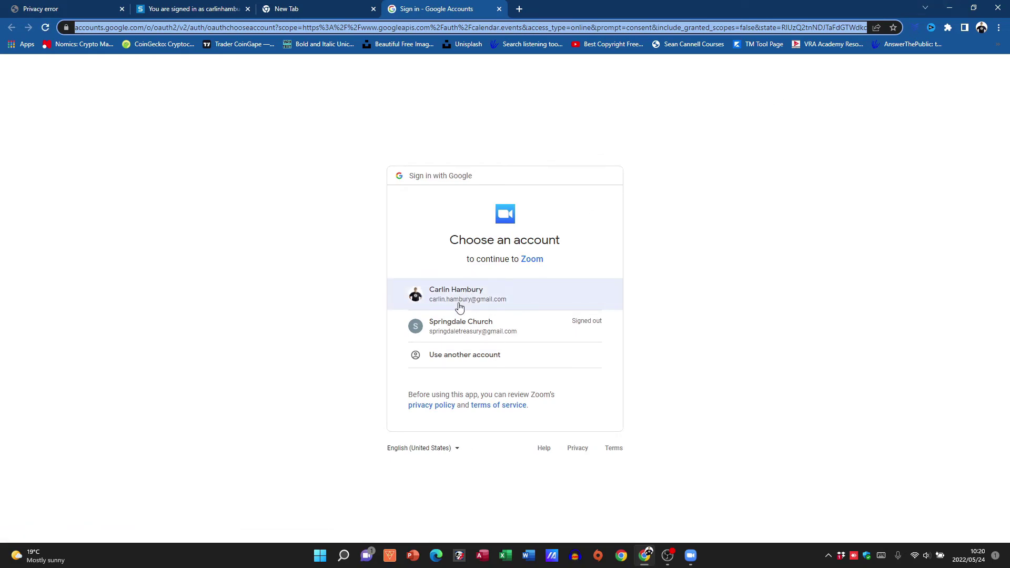
Choose the first listed Google account to continue to Zoom, then return to Zoom and open the upcoming meetings list.
left_click(456, 299)
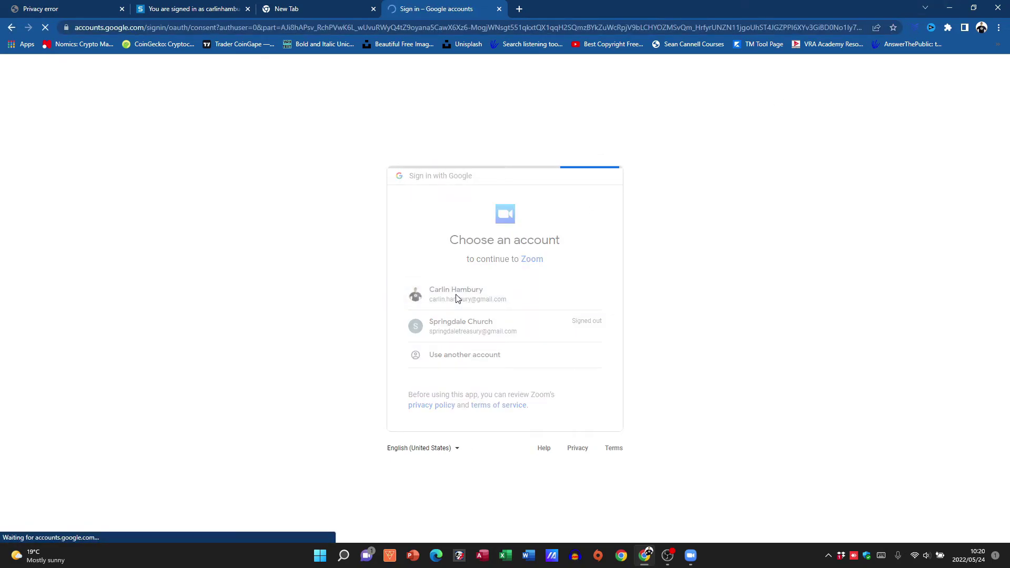
left_click(949, 7)
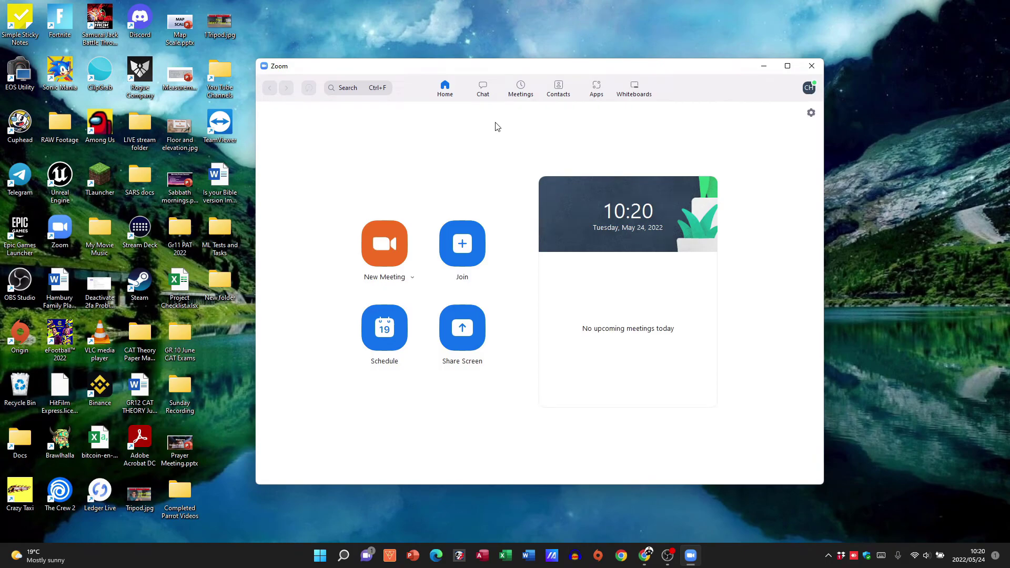
left_click(519, 91)
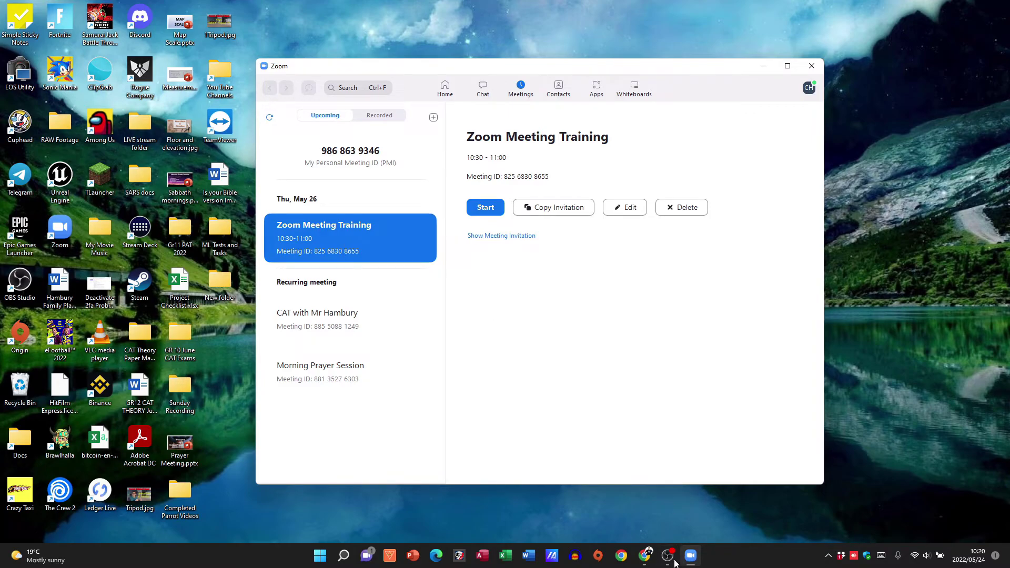
Switch back to Chrome, allow Zoom access to the Google account and save the Zoom Meeting Training event in Google Calendar.
left_click(646, 558)
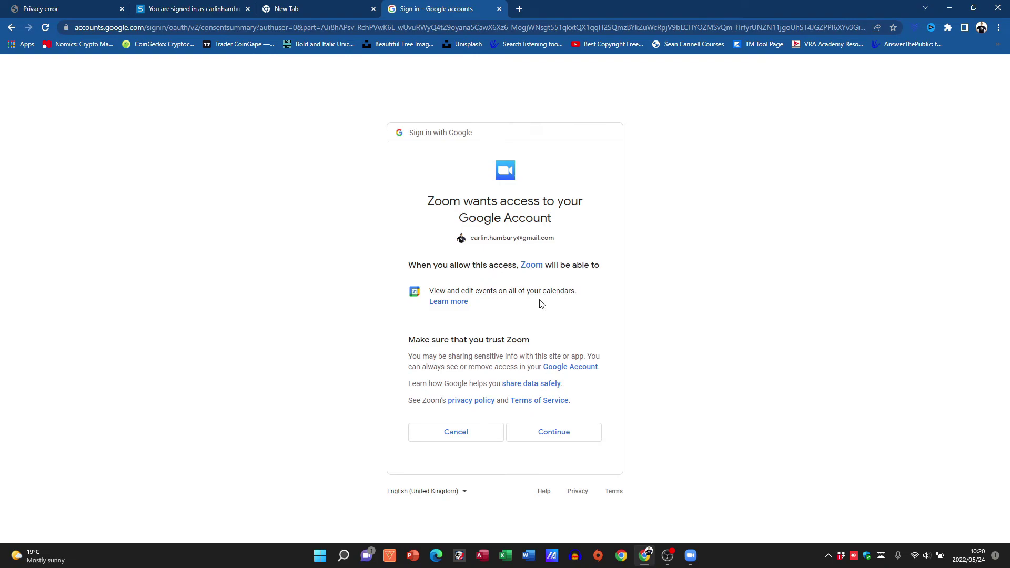
left_click(535, 438)
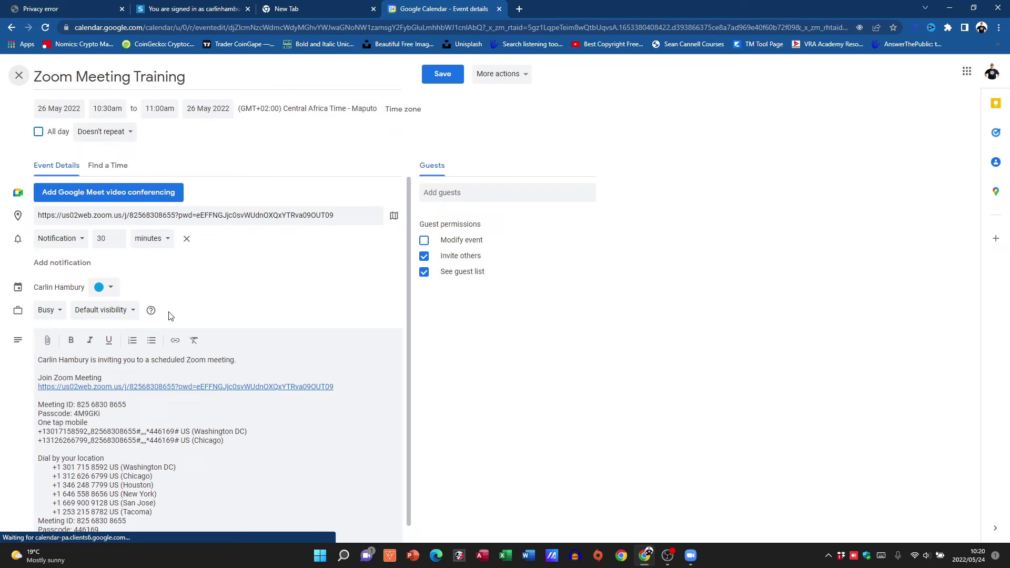
left_click(450, 75)
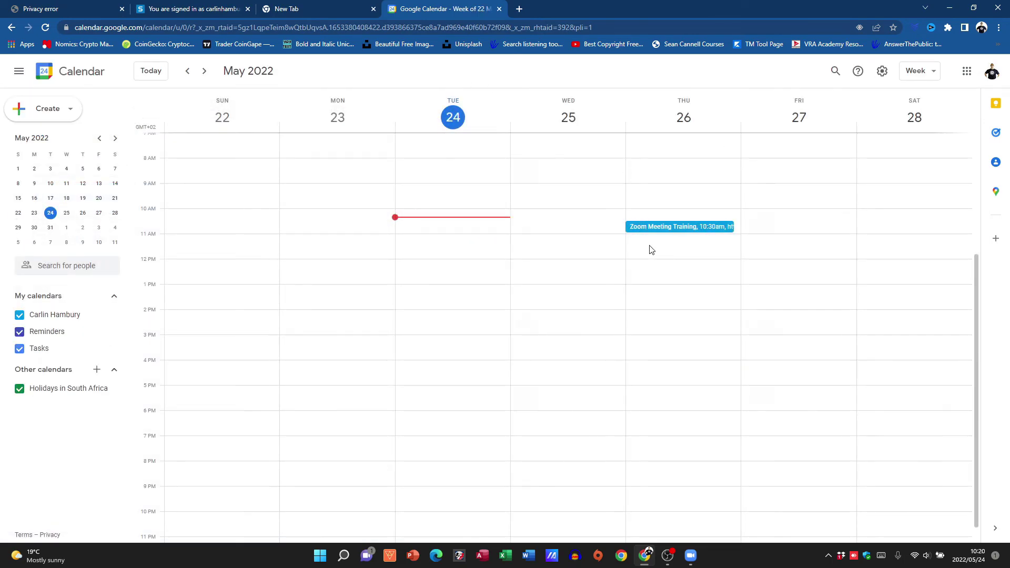
Return to Zoom and start the scheduled Zoom Meeting Training meeting.
left_click(949, 7)
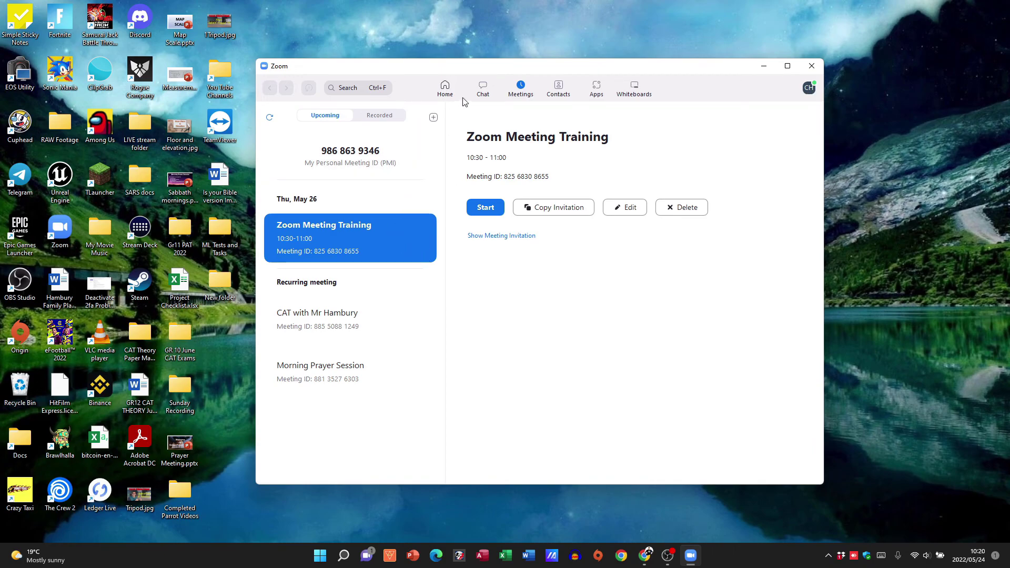
left_click(490, 209)
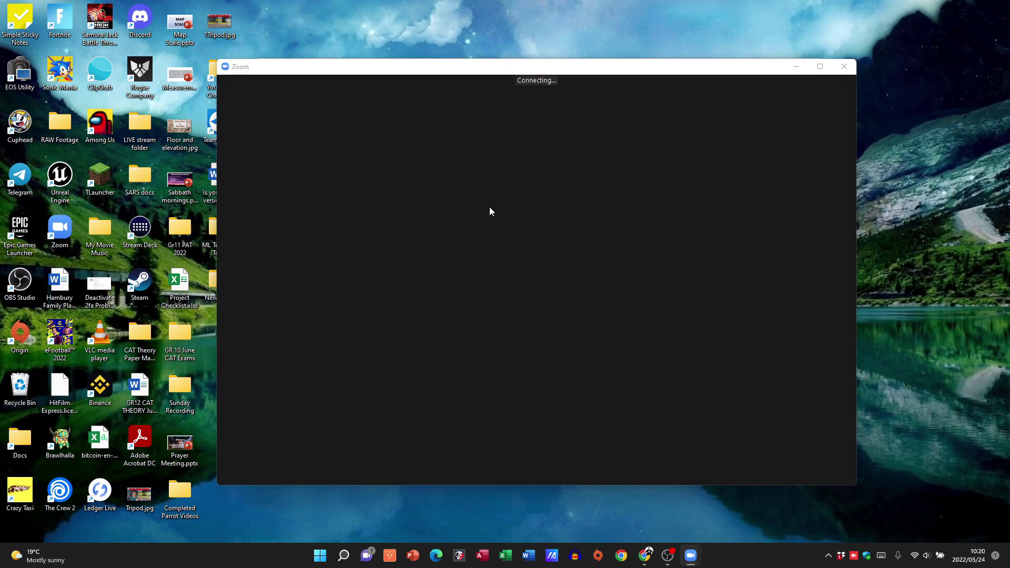